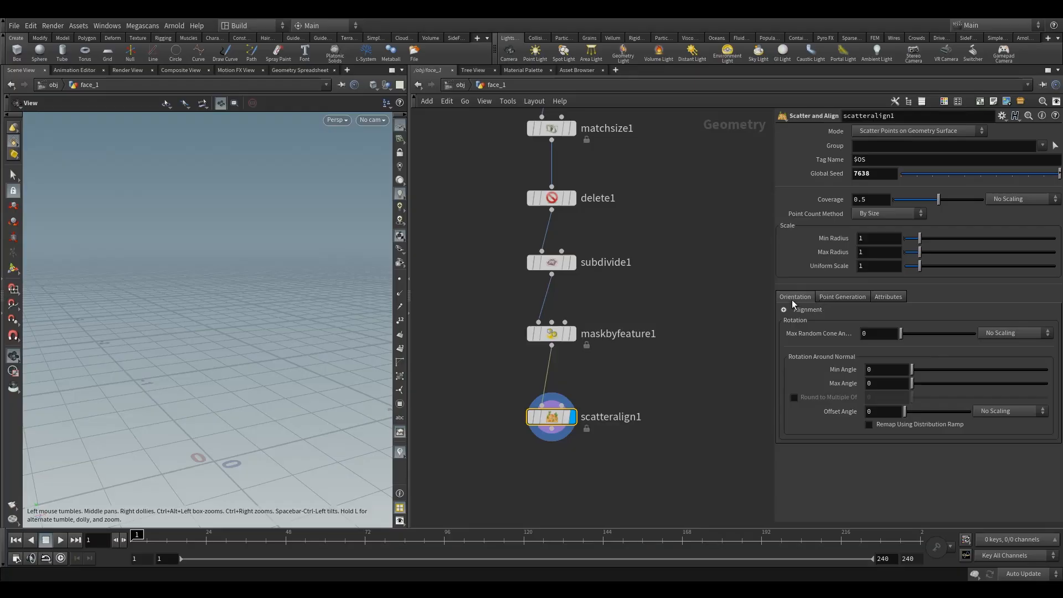
Examine scatteralign1's orientation, point generation and attribute settings, along with its available modes and point count methods
left_click(839, 297)
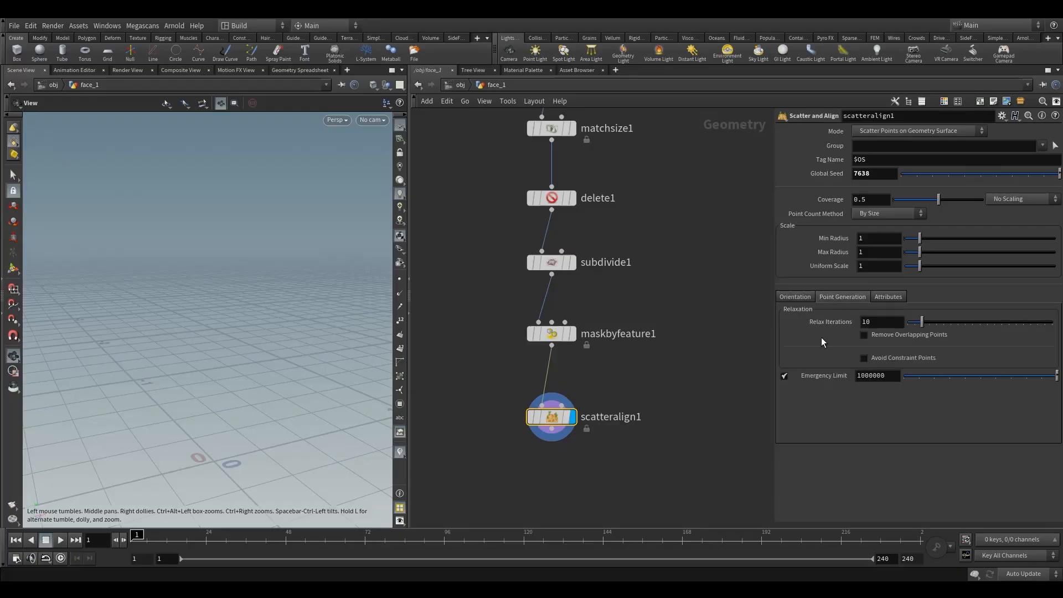
left_click(889, 297)
left_click(796, 297)
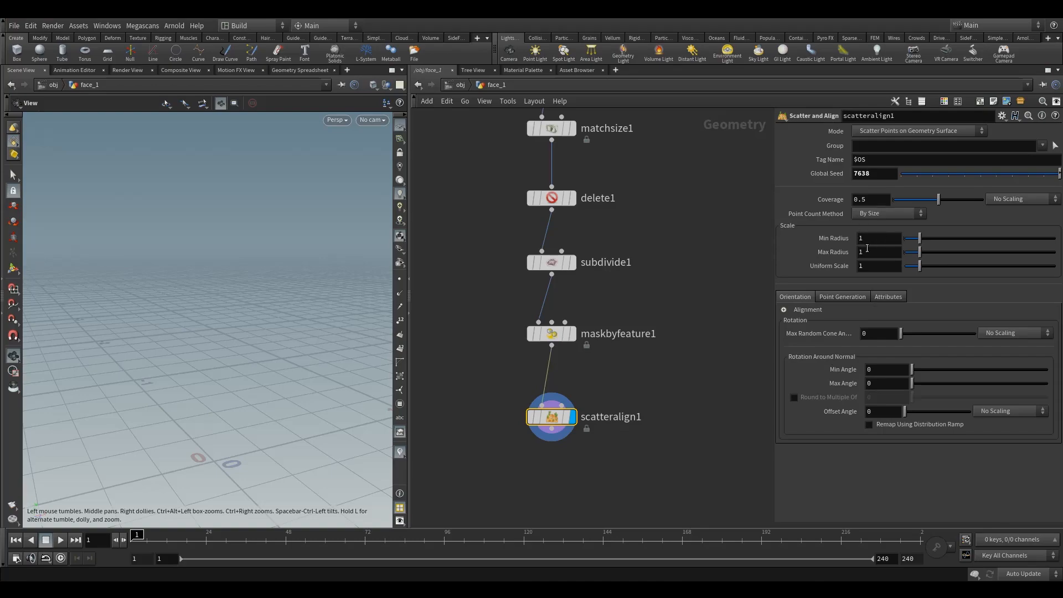
left_click(903, 131)
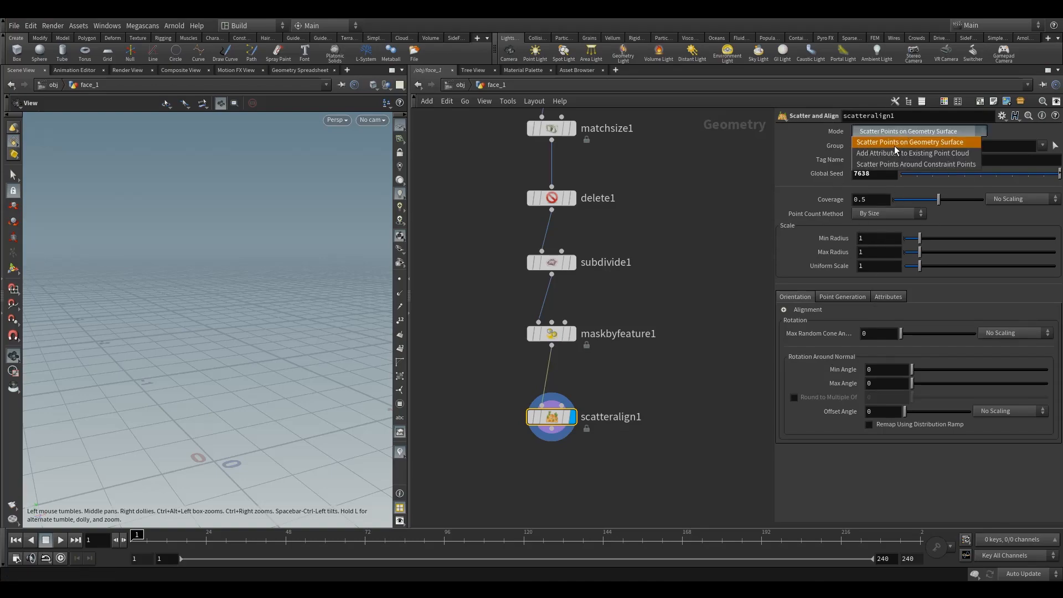
left_click(899, 143)
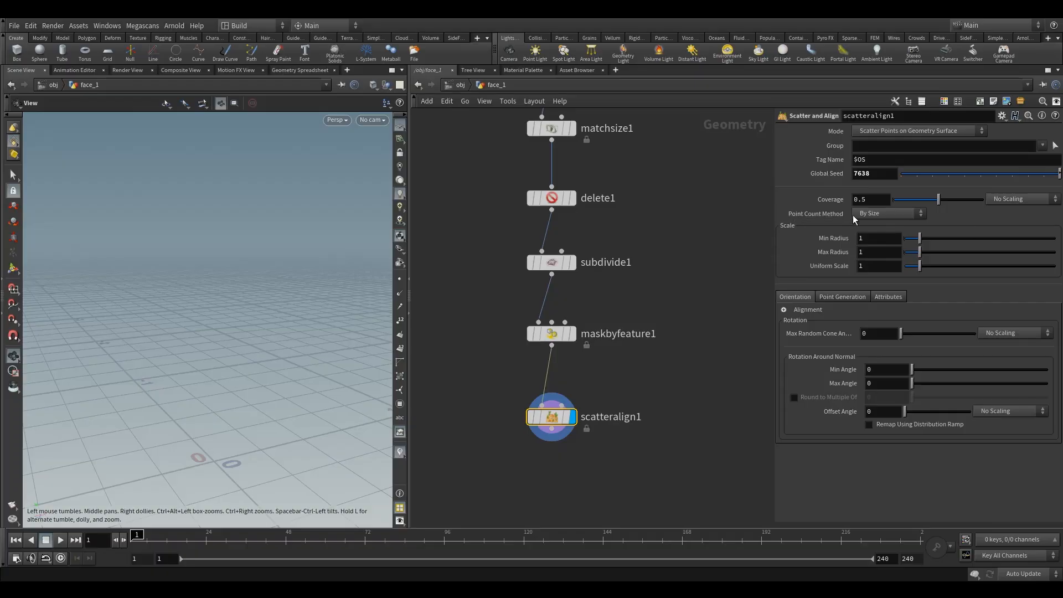
left_click(878, 217)
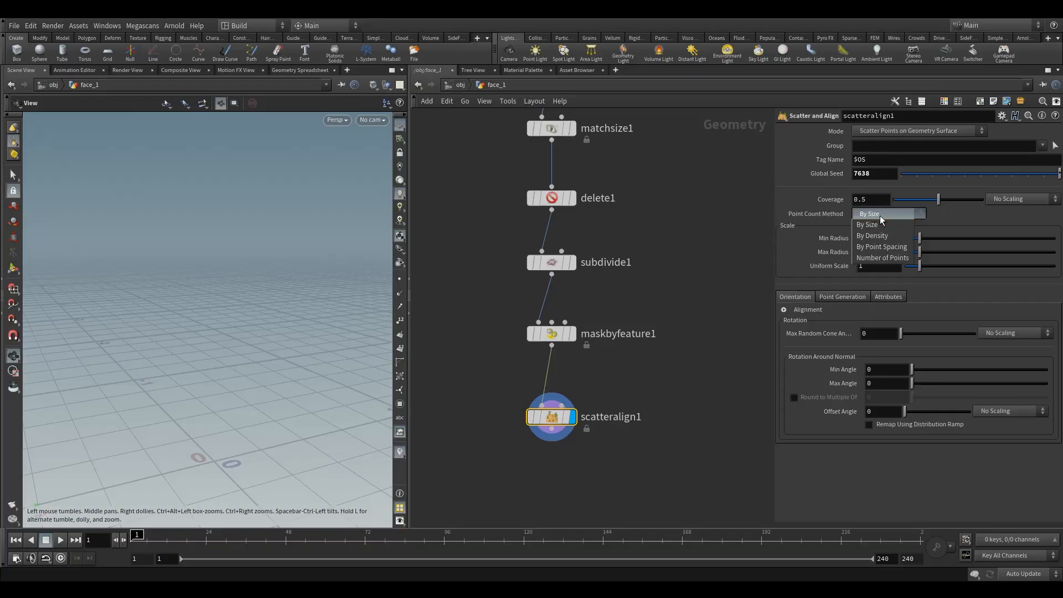
left_click(874, 219)
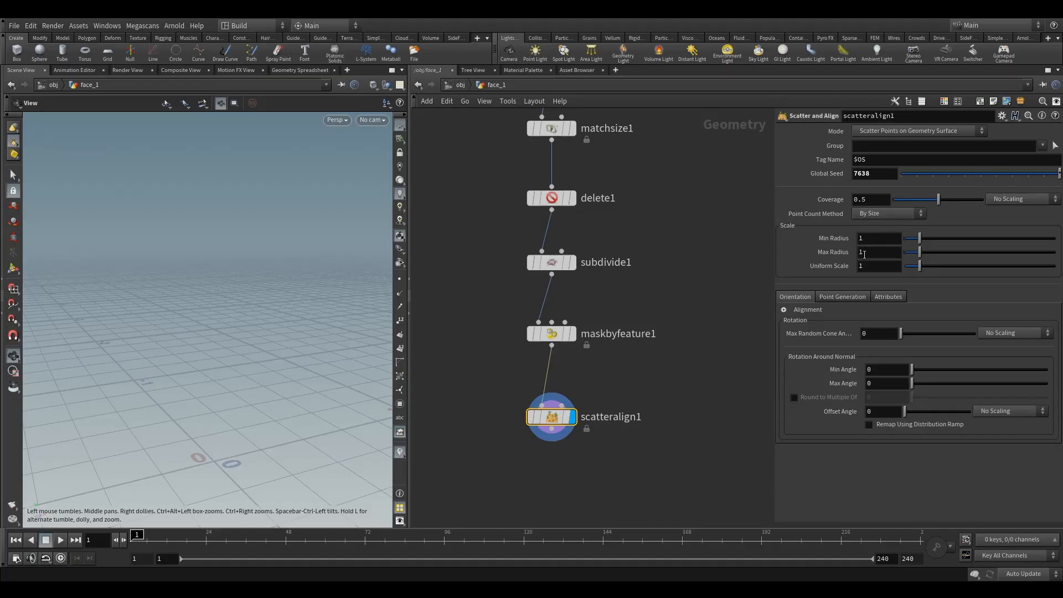
left_click_drag(232, 380, 191, 409)
Set scatteralign1's Point Count Method to By Density and check which point attributes maskbyfeature1 outputs
left_click(875, 214)
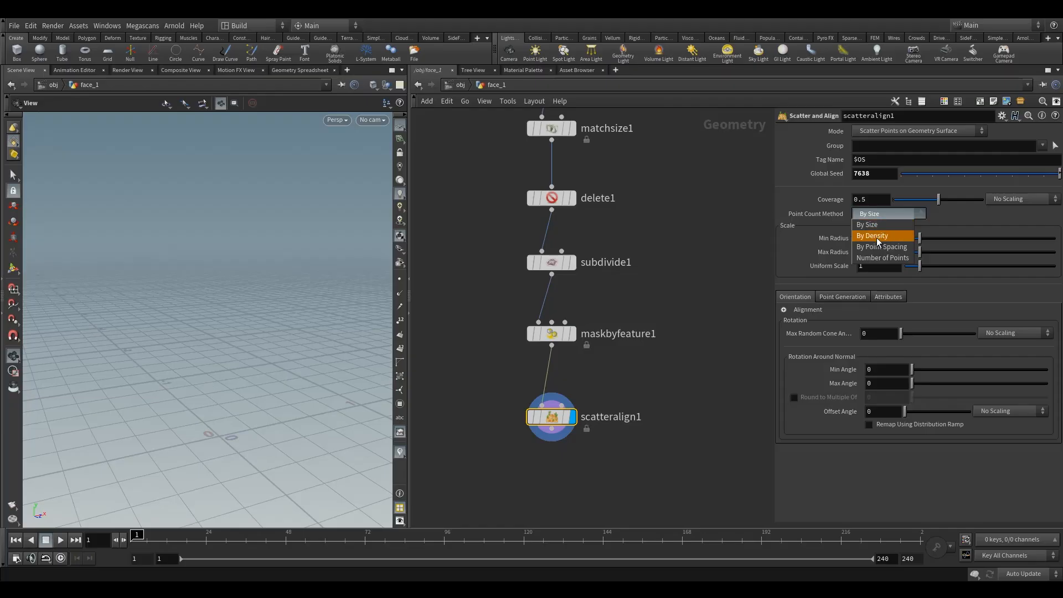
left_click(877, 238)
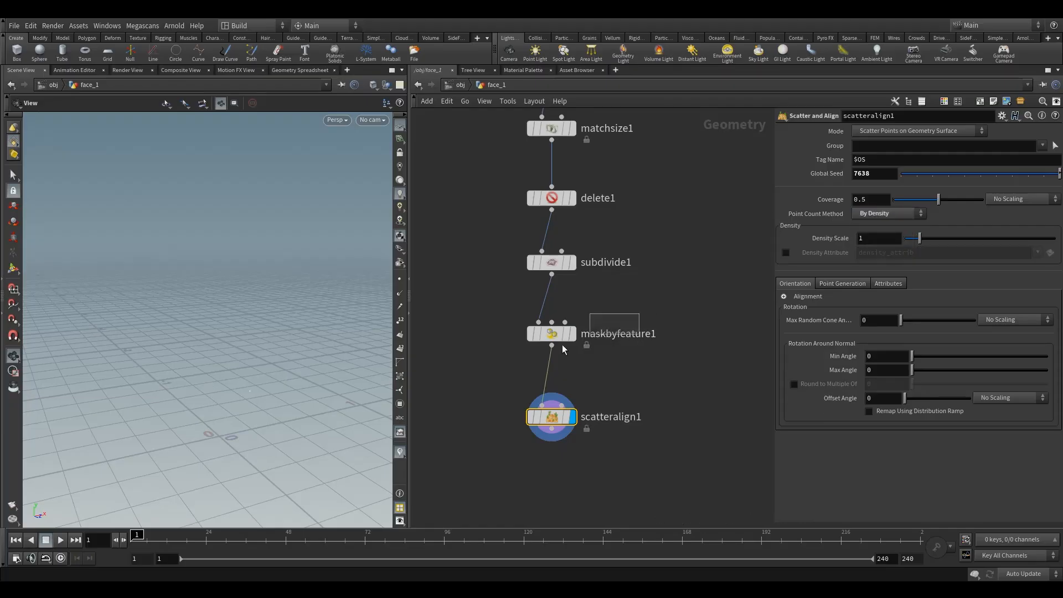
left_click(610, 330)
scroll(914, 368, "down", 3)
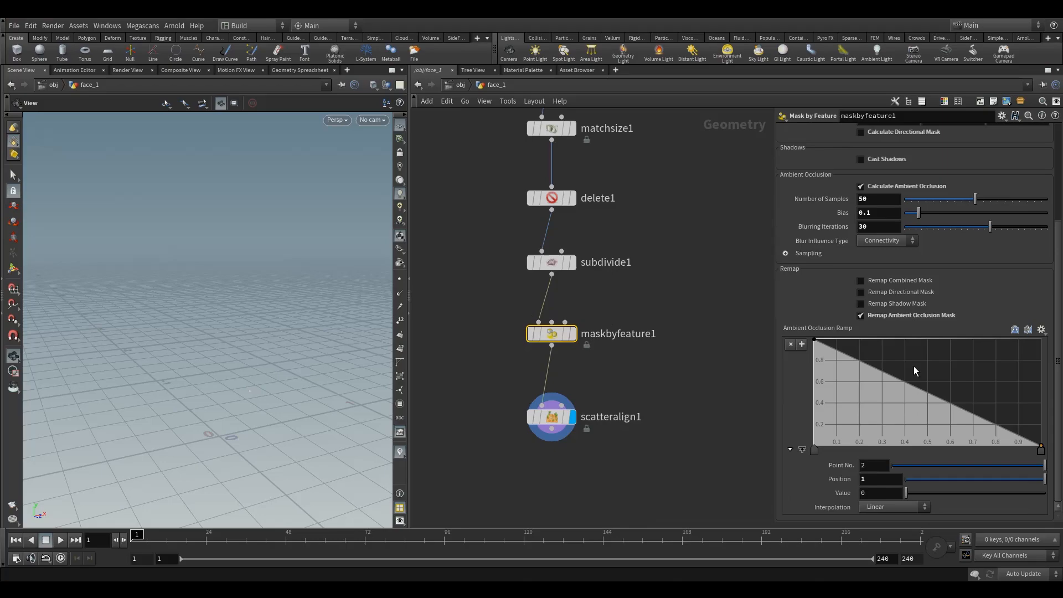
left_click(515, 336)
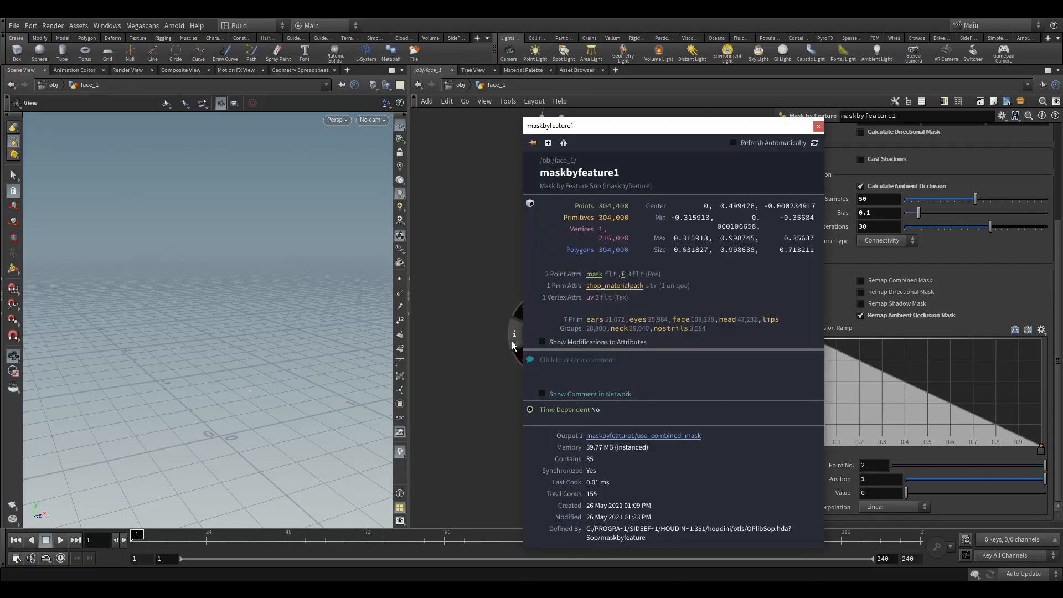
Enable the Density Attribute on scatteralign1 and set it to mask
left_click(551, 416)
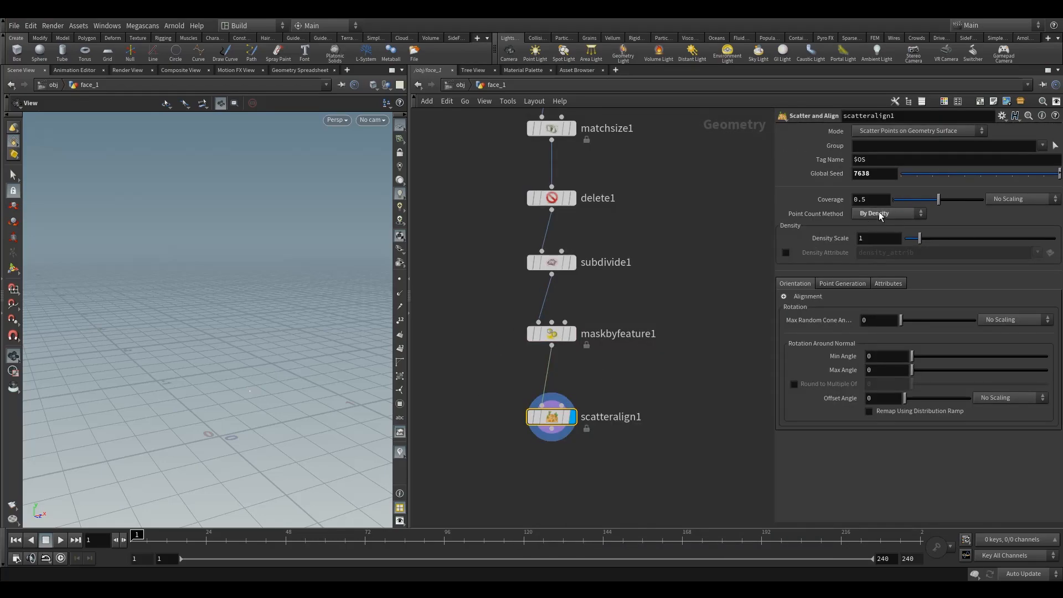
left_click(786, 253)
left_click(928, 255)
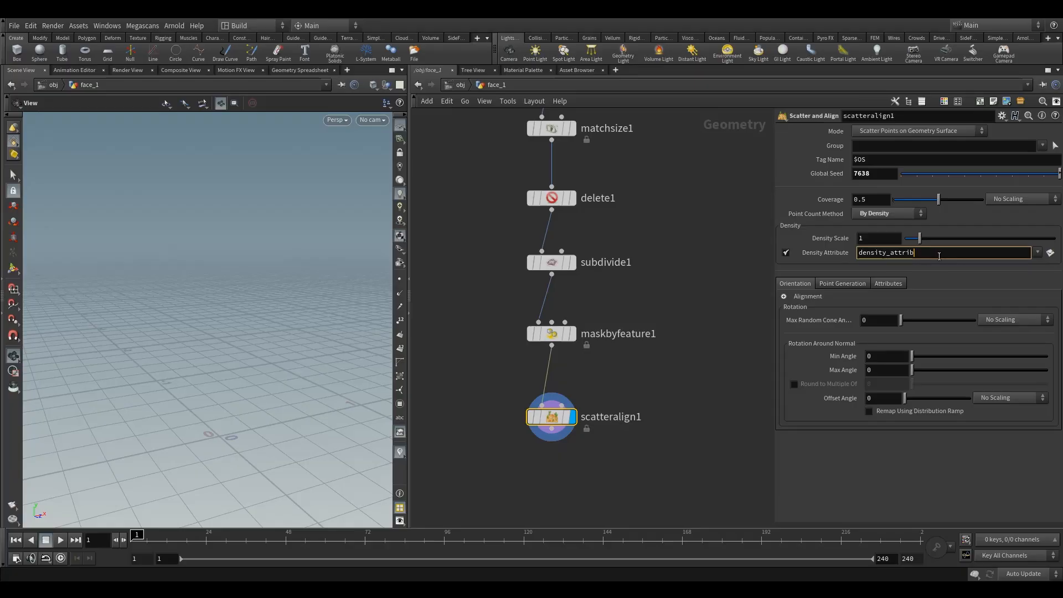
left_click(1044, 265)
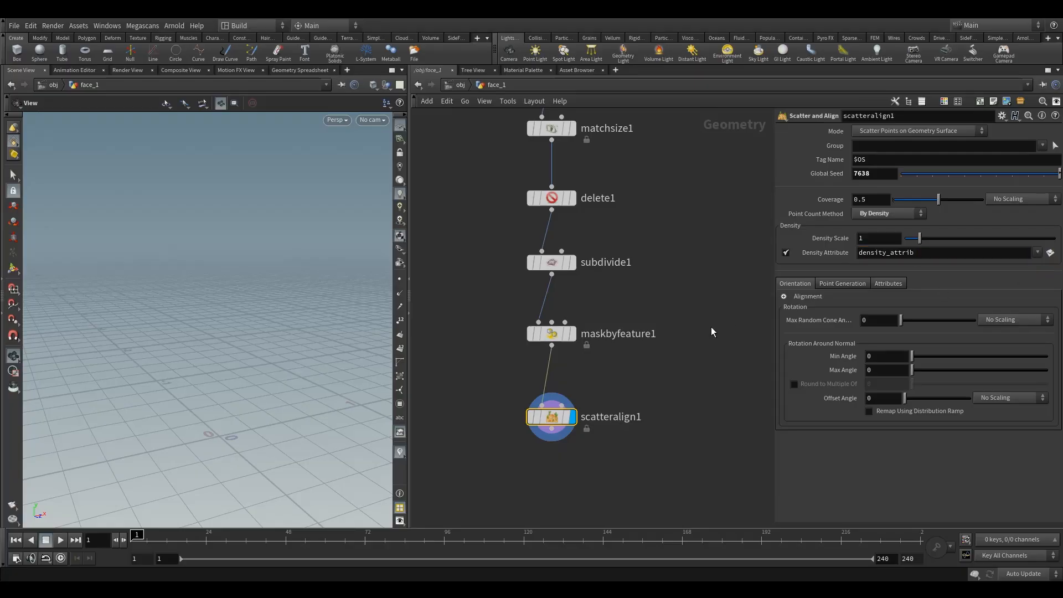
left_click_drag(551, 420, 550, 415)
Set the Density Scale of scatteralign1 to 1000
right_click_drag(282, 381, 249, 397)
left_click(872, 239)
type("000")
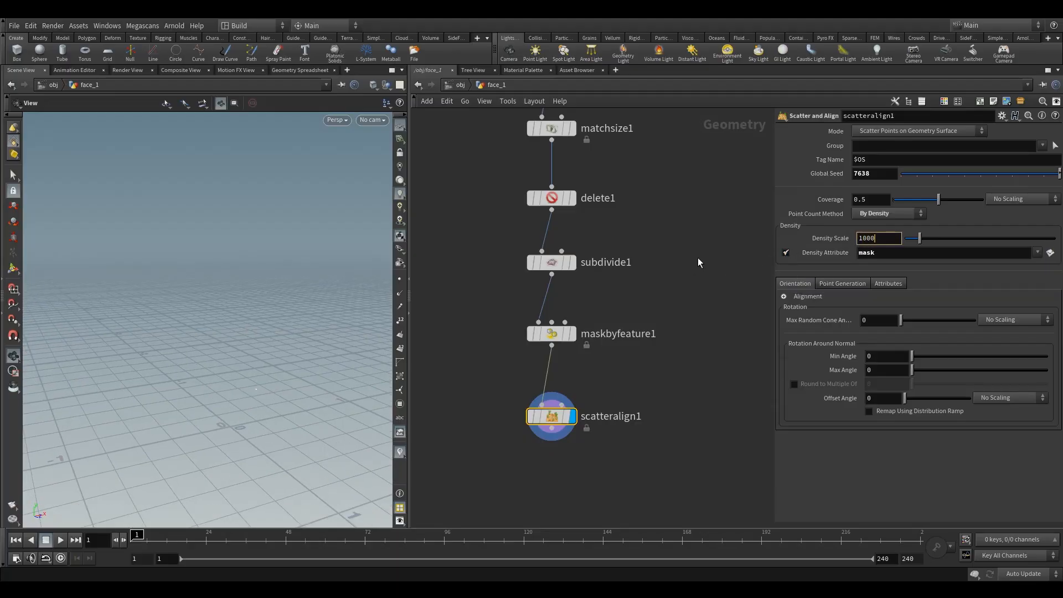
key("Return")
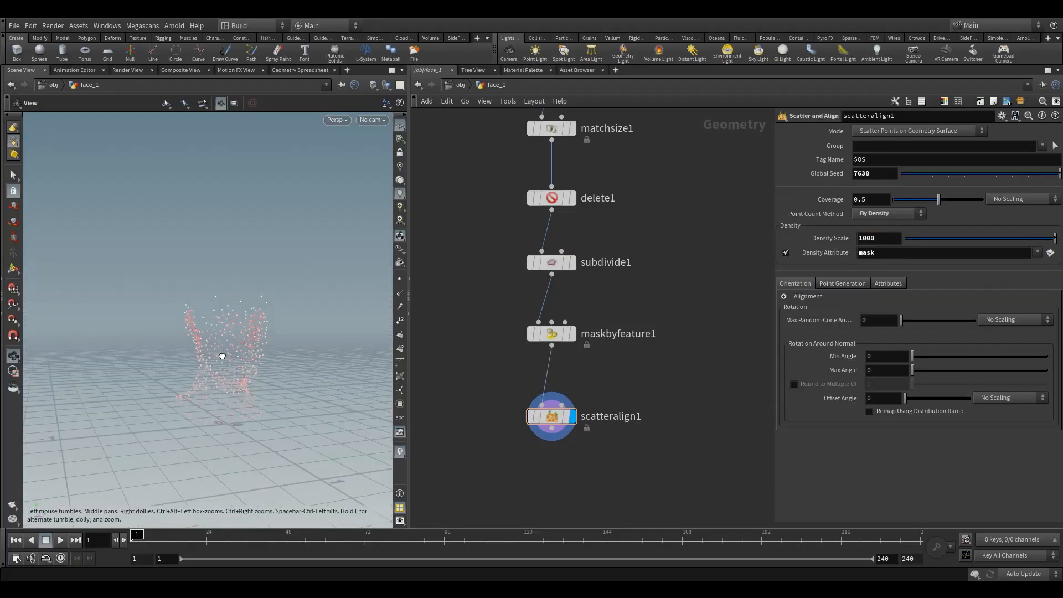
Change the viewport background's color scheme to Dark in the display options
mouse_move(216, 360)
left_mouse_down()
mouse_move(301, 327)
mouse_move(211, 373)
mouse_move(226, 368)
left_mouse_up()
key("d")
left_click(294, 235)
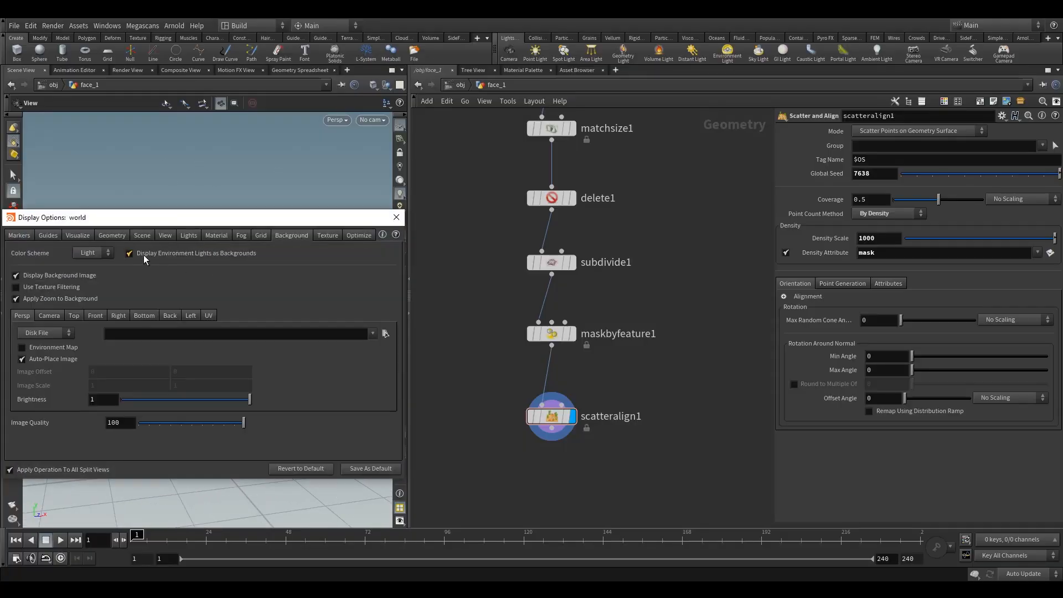
left_click(85, 274)
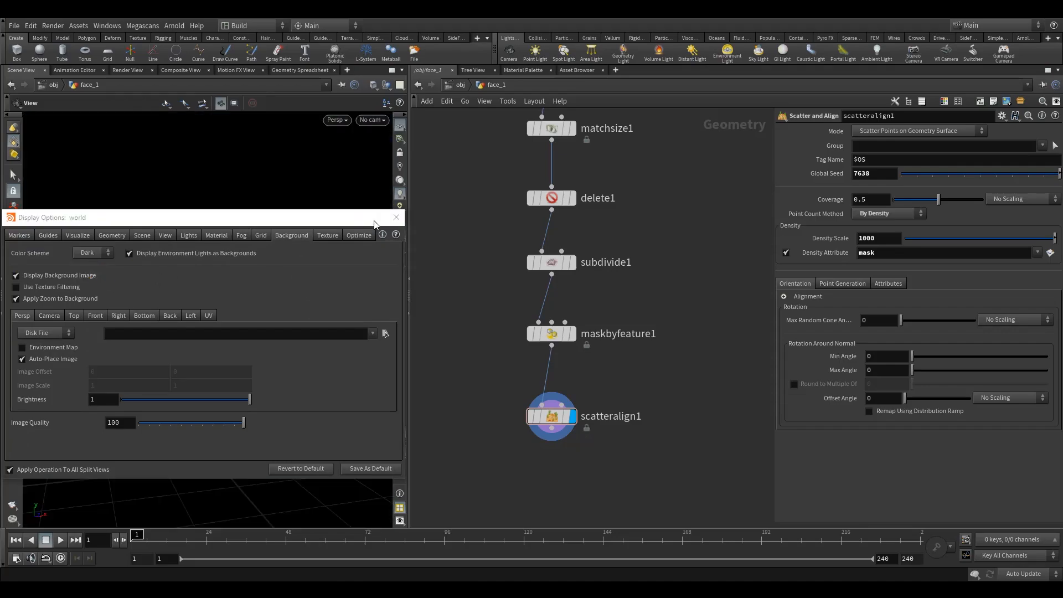
left_click(397, 218)
left_click_drag(277, 310, 320, 325)
Add a Copy to Points node below scatteralign1 in the network
middle_click_drag(471, 377, 498, 273)
scroll(517, 311, "down", 3)
middle_click_drag(512, 342, 539, 376)
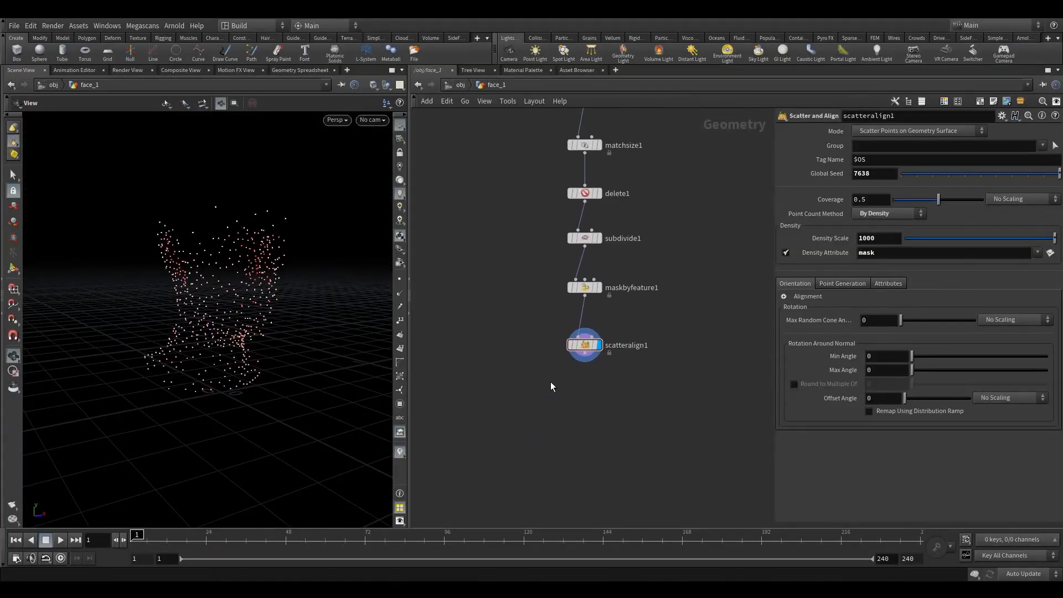
scroll(561, 390, "down", 2)
key("Tab")
type("cop")
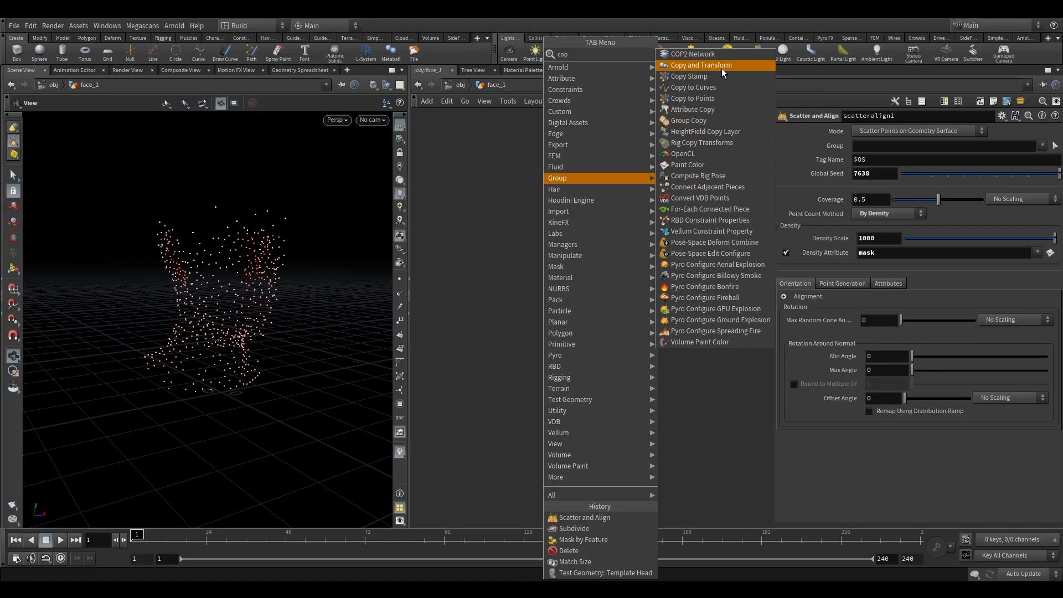
left_click(714, 98)
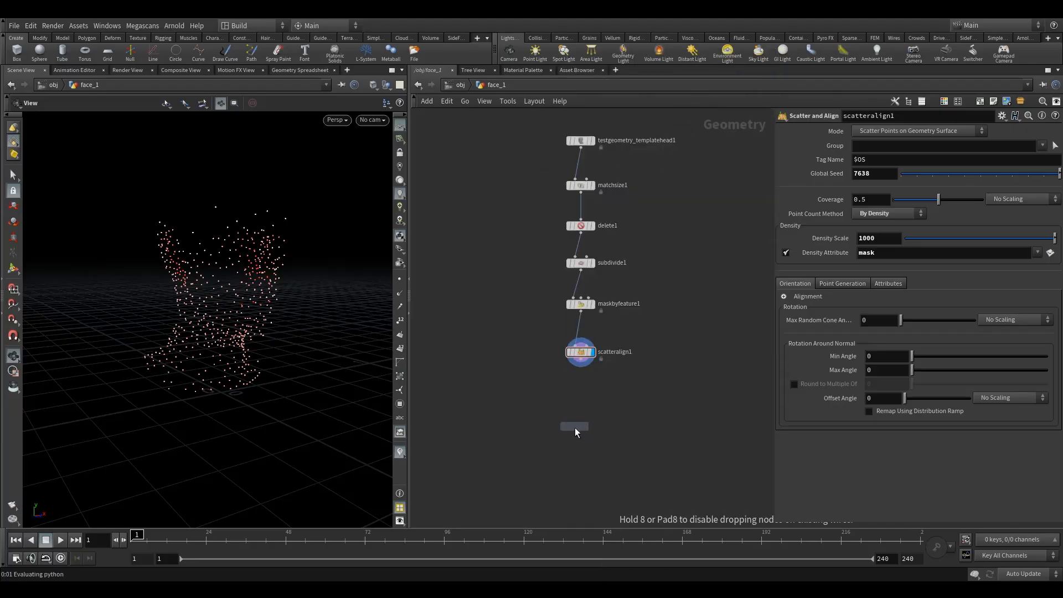
left_click(579, 433)
Add a Sphere node beside maskbyfeature1 and display it in the viewport
key("Tab")
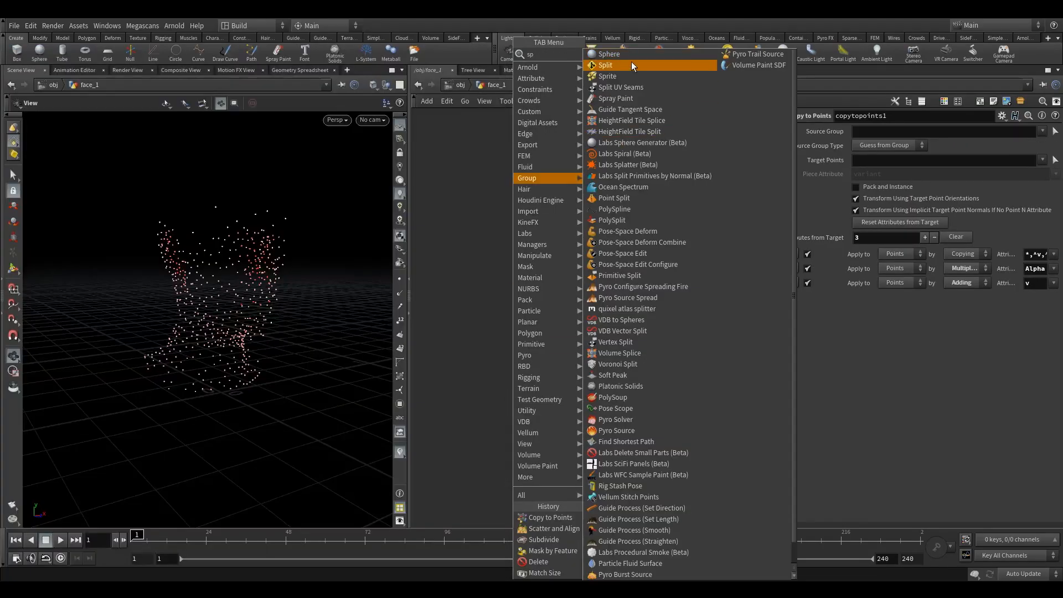
left_click(632, 61)
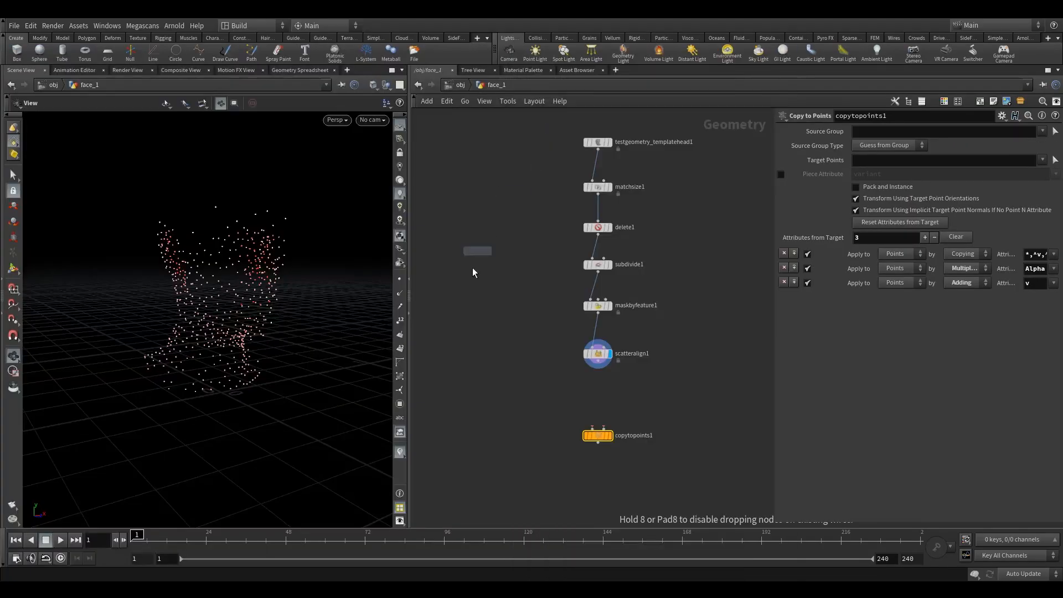
left_click(511, 307)
mouse_move(516, 306)
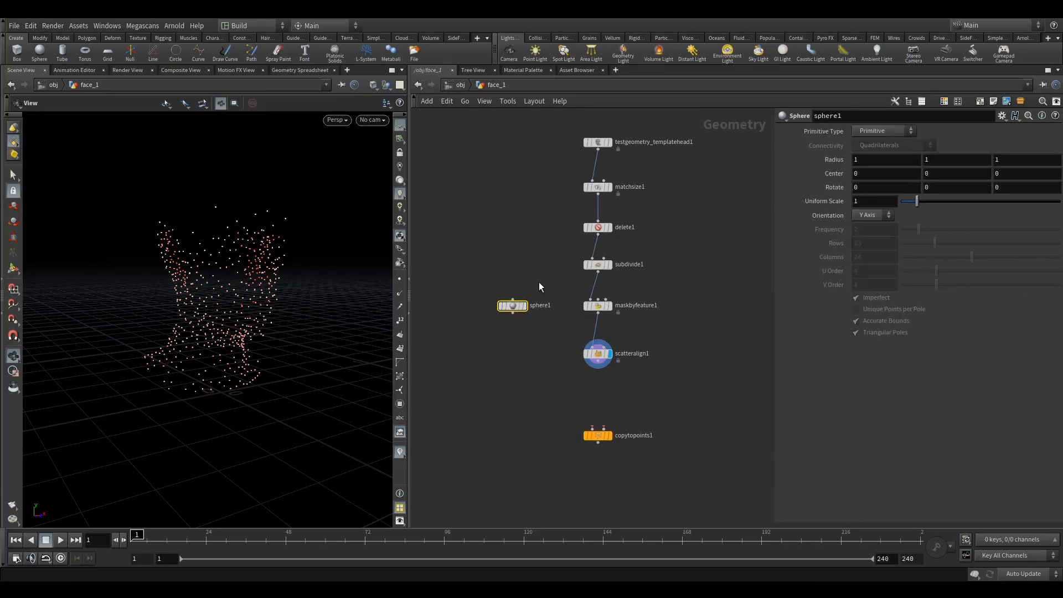
left_click(529, 289)
scroll(333, 320, "down", 3)
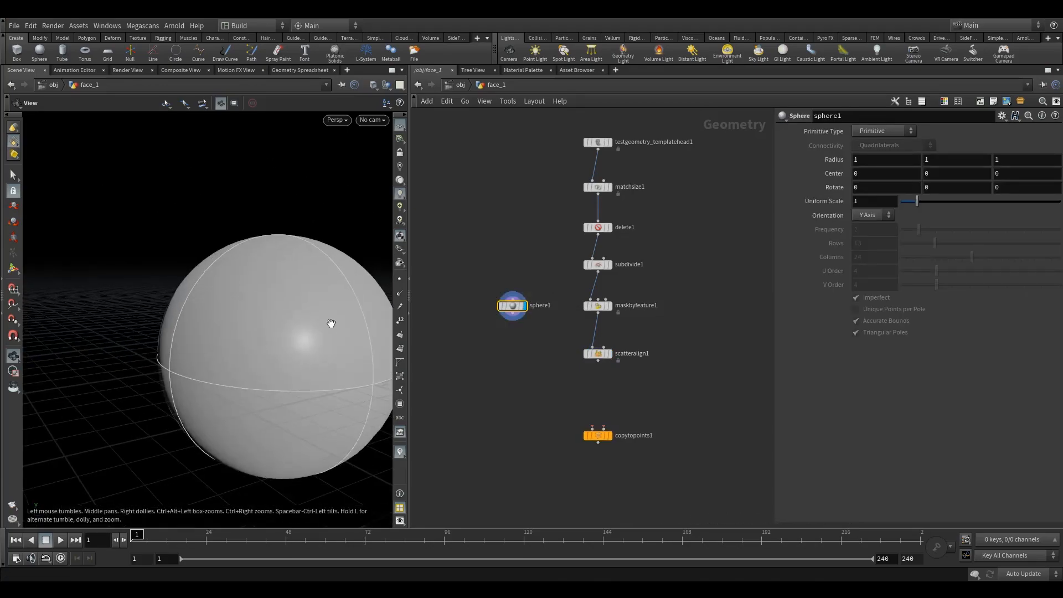
scroll(330, 323, "down", 2)
Connect sphere1 to the first input and scatteralign1 to the second input of copytopoints1, and display its result
left_click_drag(515, 318, 592, 427)
left_click_drag(599, 362, 604, 427)
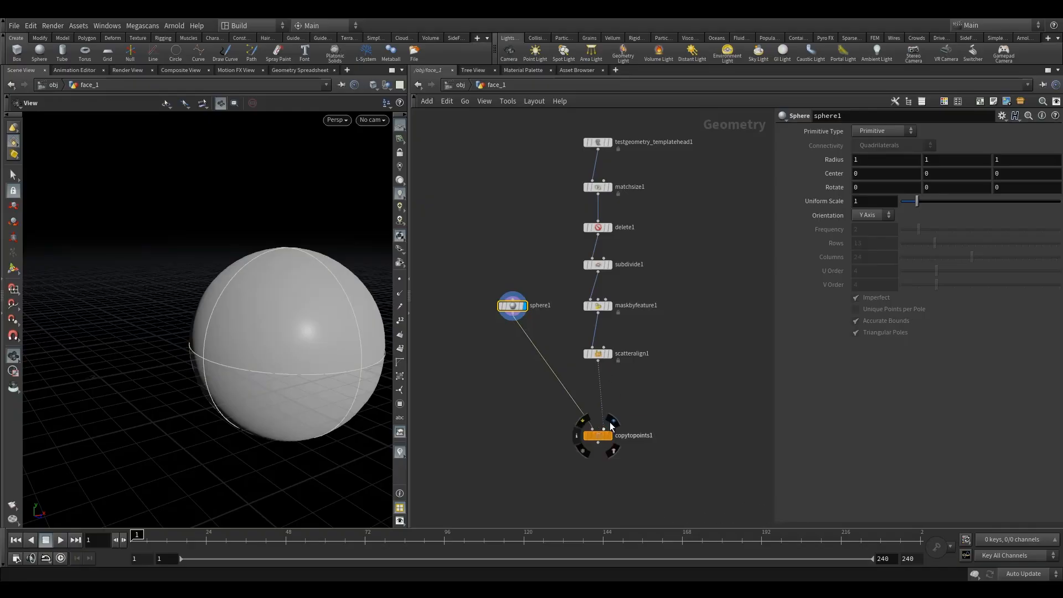
left_click(616, 420)
left_click(595, 437)
Examine the size and distribution of the spheres copied over the head from several angles
scroll(319, 309, "up", 5)
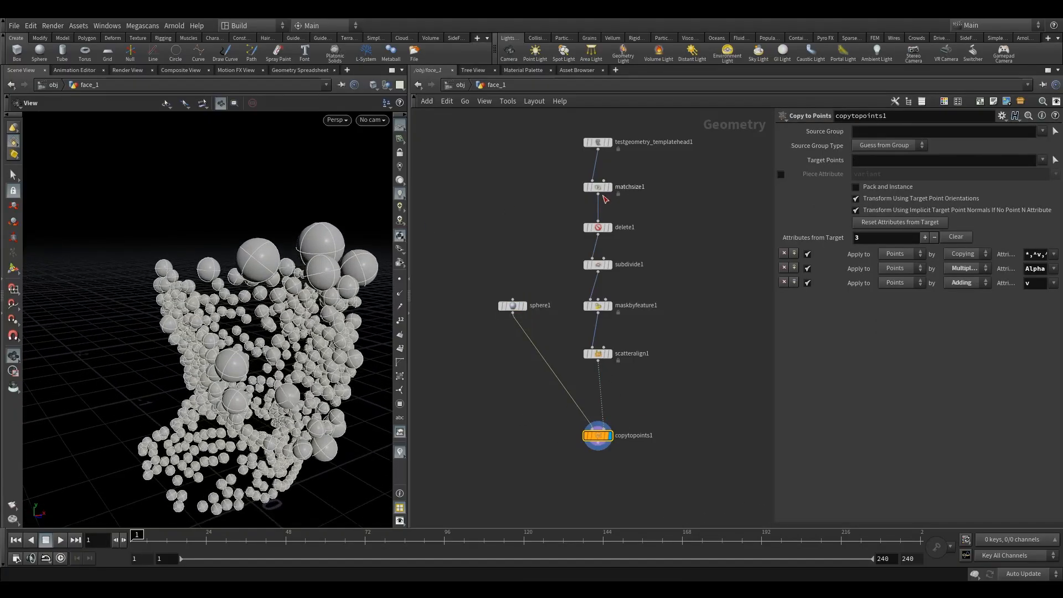
left_click_drag(319, 308, 291, 335)
scroll(199, 293, "up", 4)
scroll(269, 236, "up", 4)
scroll(224, 228, "down", 4)
scroll(244, 338, "down", 4)
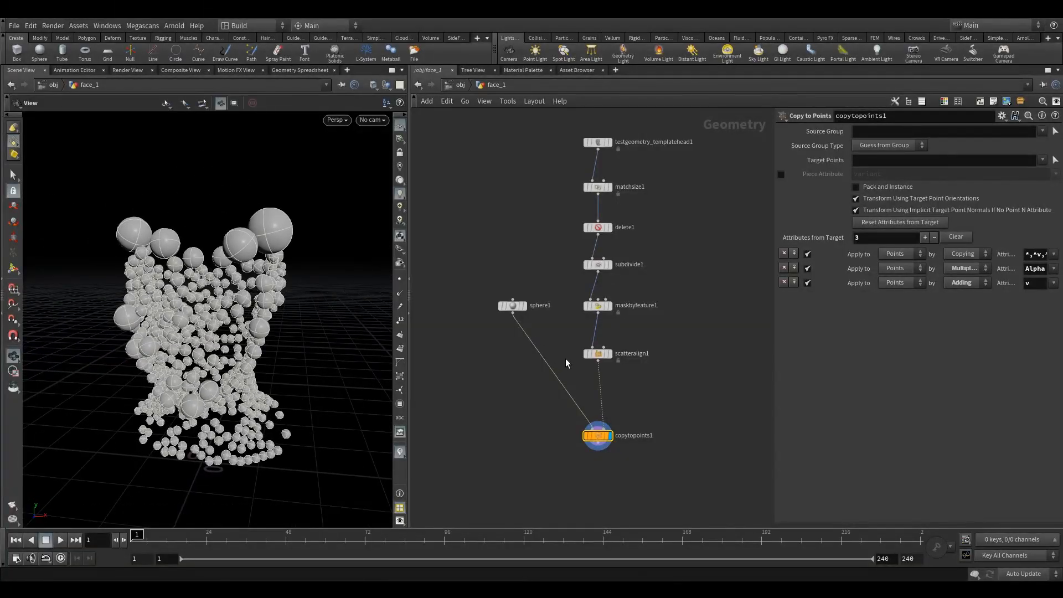
left_click_drag(173, 169, 164, 224)
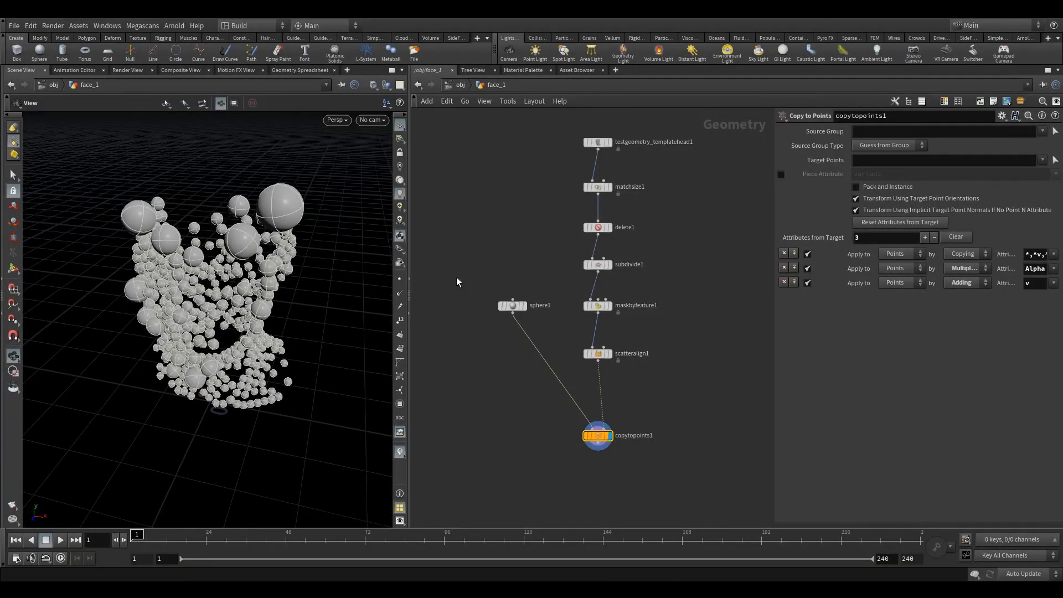
Set the Coverage of scatteralign1 to 1 and inspect how densely the spheres are packed
left_click(598, 354)
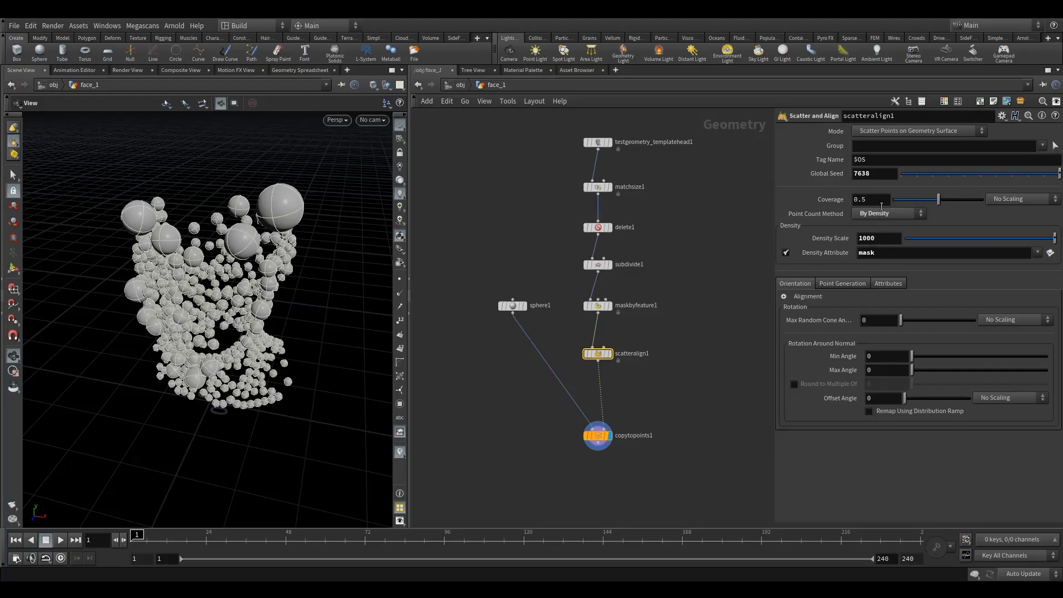
left_click(886, 201)
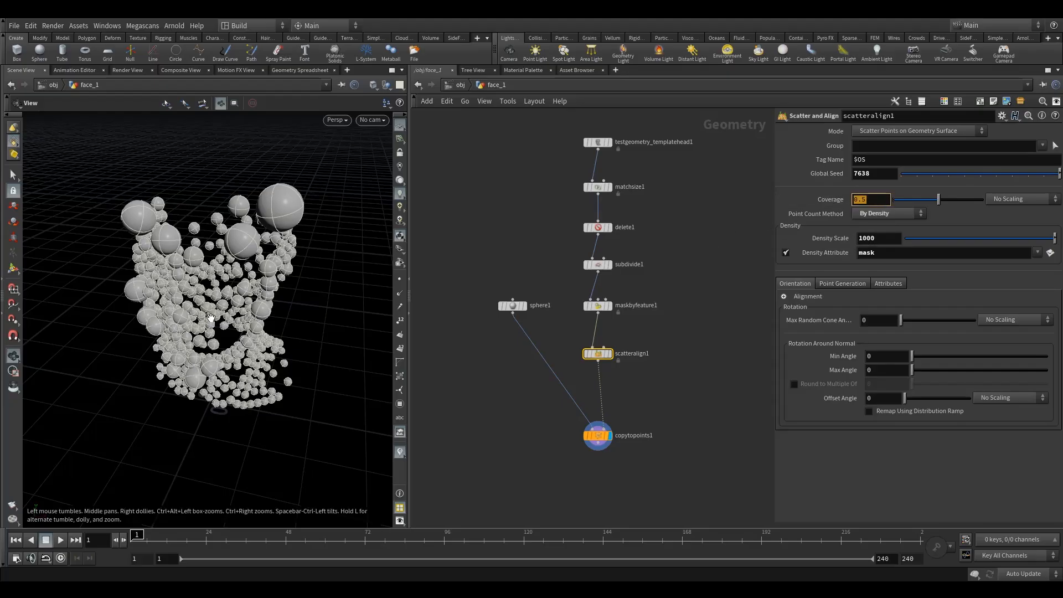
left_click_drag(266, 221, 283, 360)
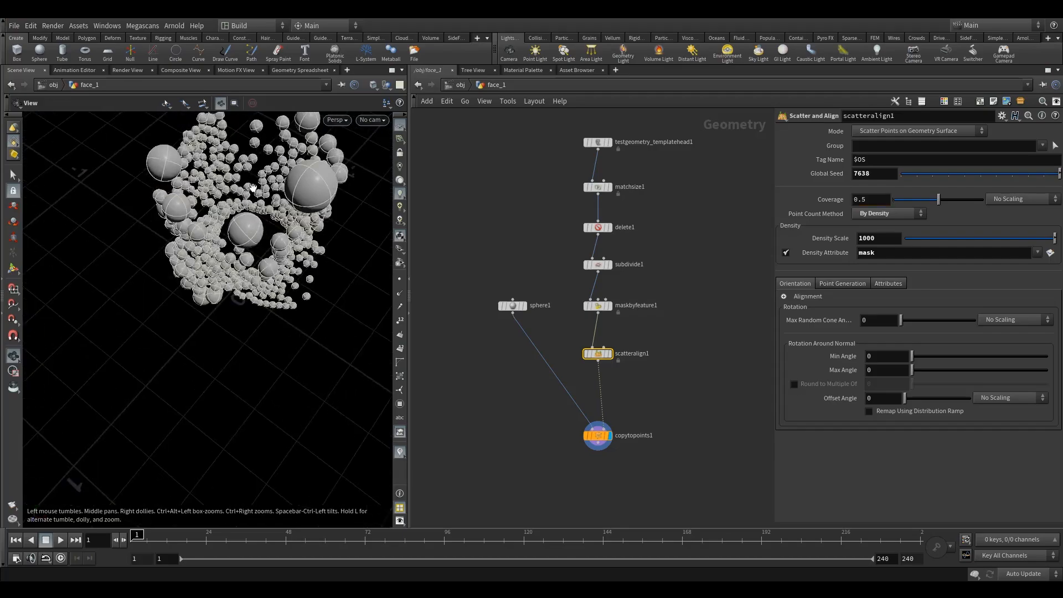
left_click_drag(876, 200, 729, 205)
type("1")
key("Return")
left_click_drag(261, 242, 171, 216)
scroll(288, 191, "down", 4)
scroll(262, 251, "up", 6)
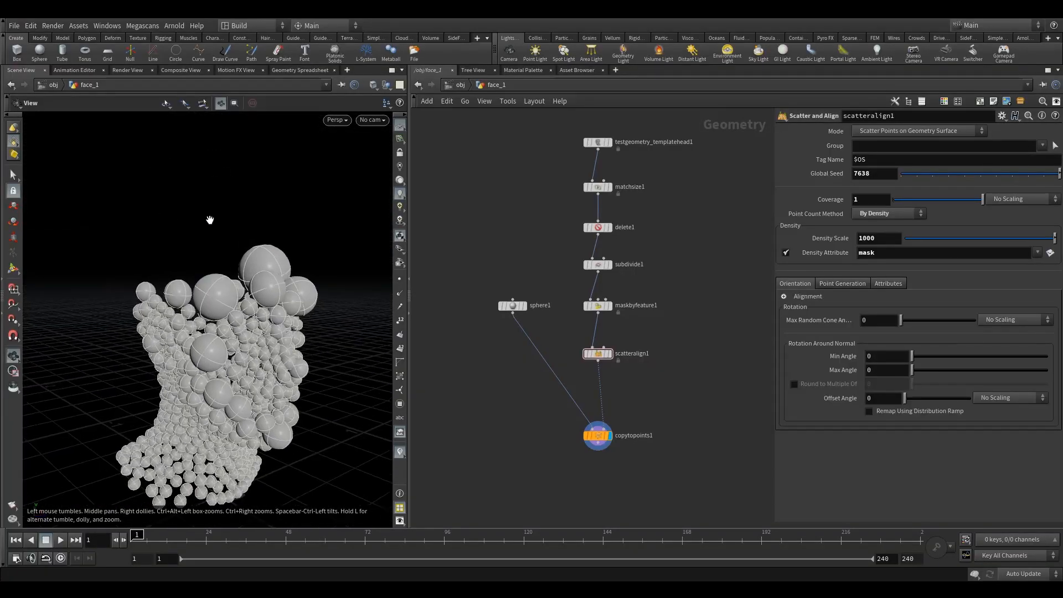
Display maskbyfeature1 and examine its mask values in the Geometry Spreadsheet and on the head in the viewport
left_click(608, 306)
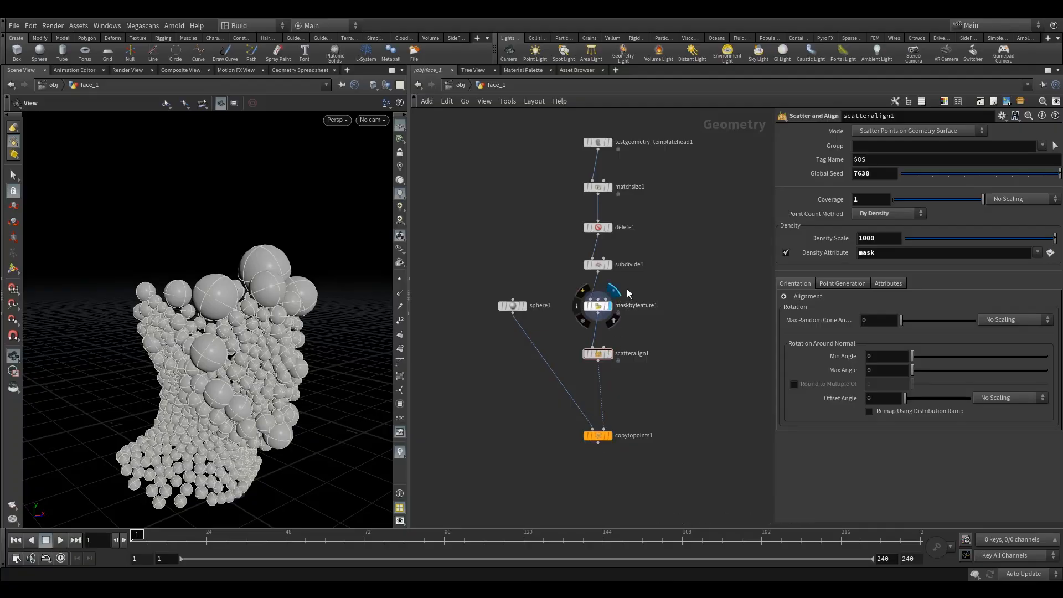
left_click(293, 70)
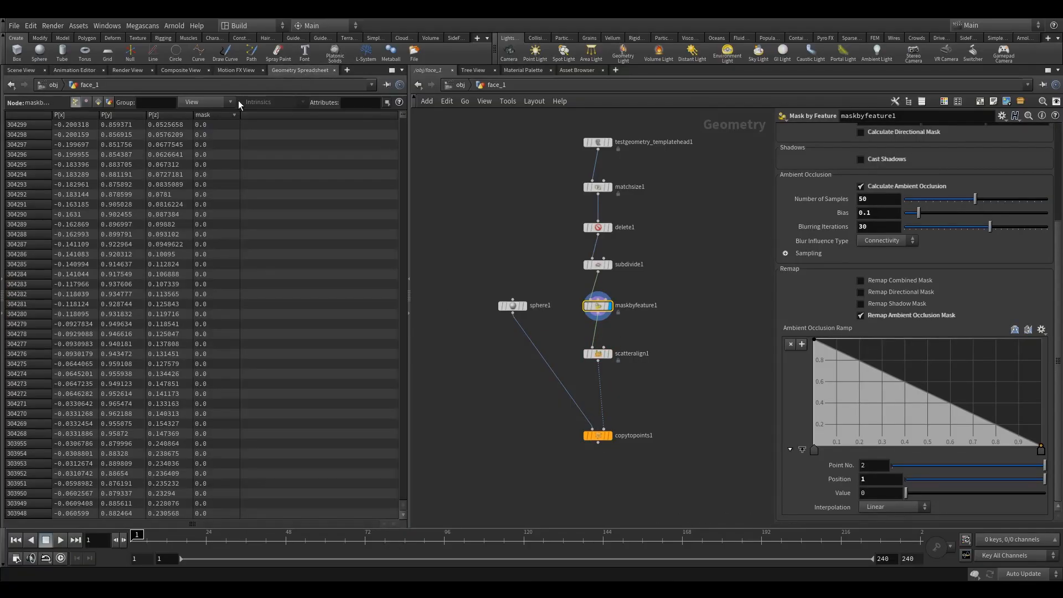
mouse_move(401, 118)
left_mouse_down()
mouse_move(395, 208)
mouse_move(394, 103)
left_mouse_up()
left_click(21, 70)
mouse_move(204, 284)
left_mouse_down()
mouse_move(278, 266)
mouse_move(206, 275)
left_mouse_up()
scroll(206, 276, "down", 2)
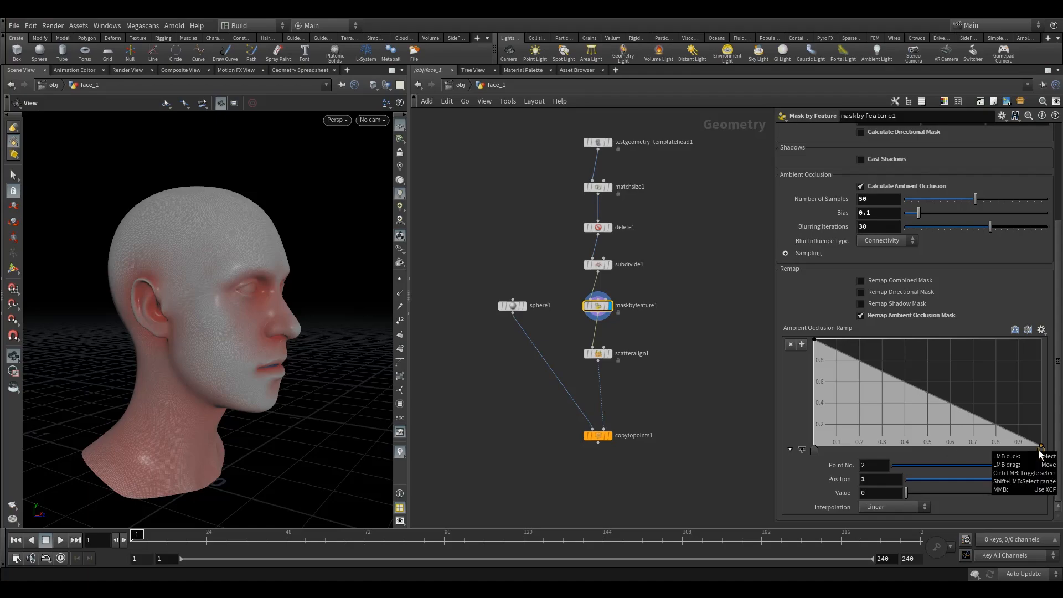
Set the value of the last Ambient Occlusion Ramp point in maskbyfeature1 to 0.02
left_click(879, 494)
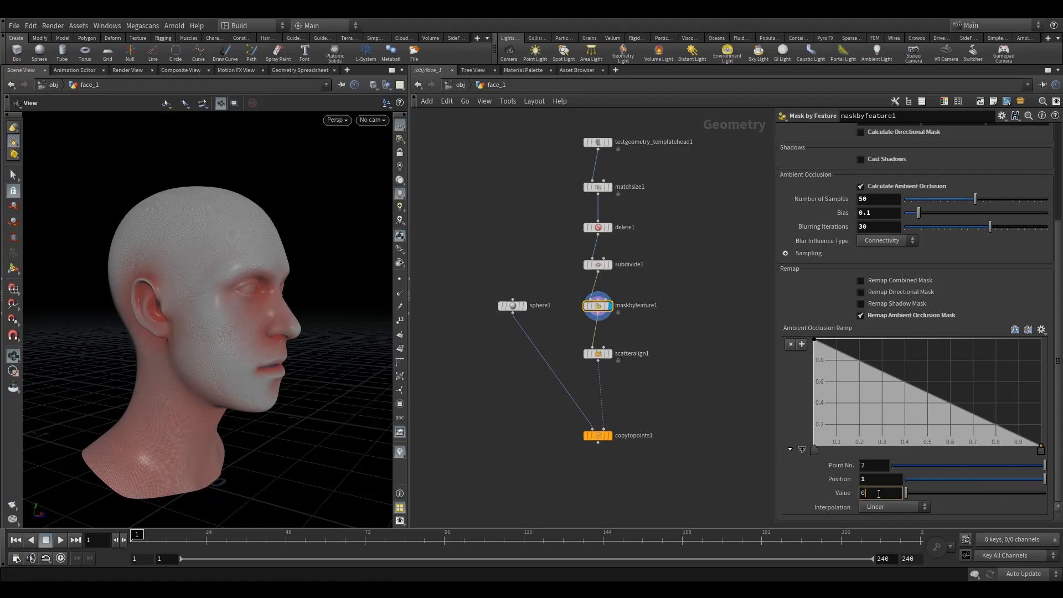
type(".02")
key("Return")
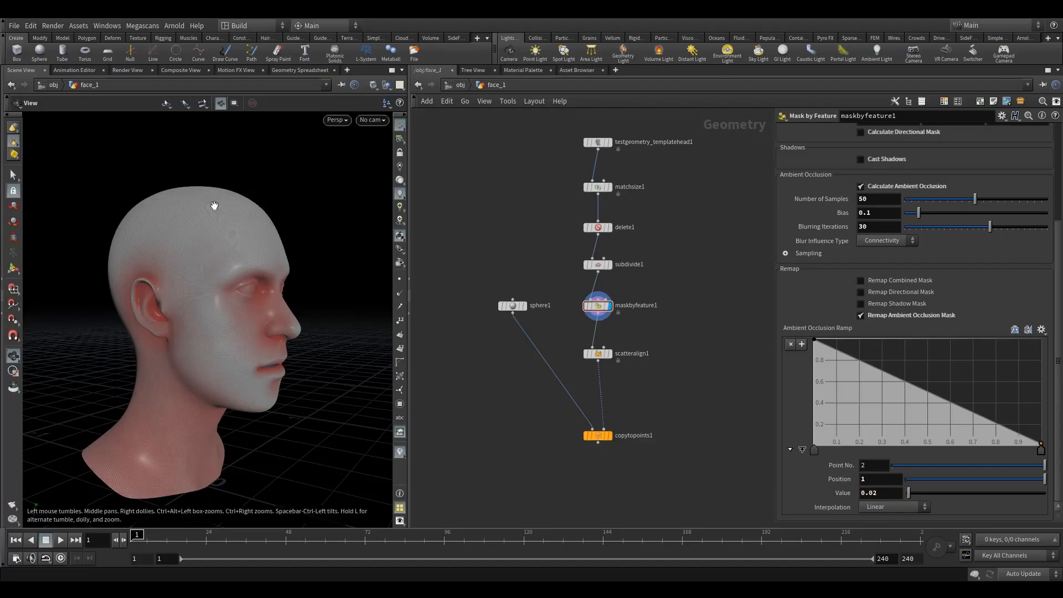
Display copytopoints1 and inspect the size and distribution of the spheres over the head with the adjusted mask
left_click(608, 435)
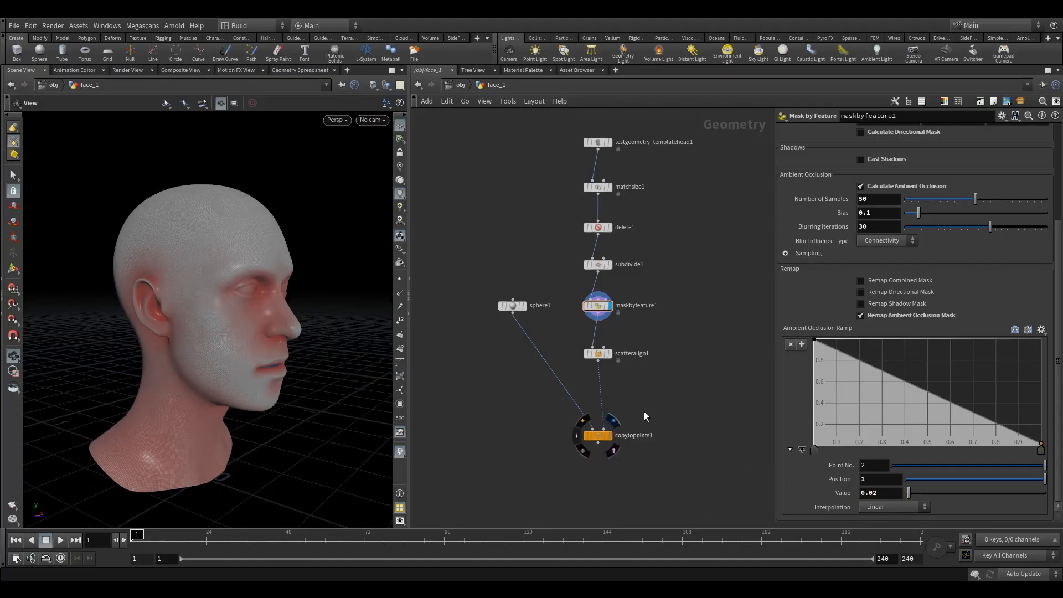
left_click_drag(197, 282, 254, 314)
middle_click_drag(273, 338, 243, 337)
right_click_drag(243, 337, 309, 308)
left_click_drag(309, 309, 293, 324)
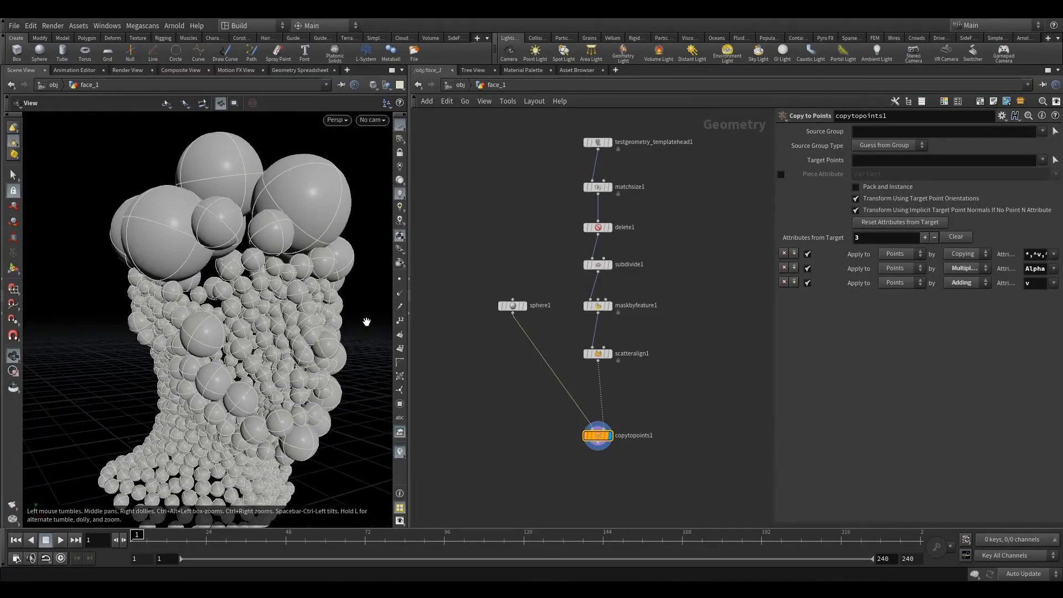
Raise the Density Scale of scatteralign1 to 100000
left_click(592, 354)
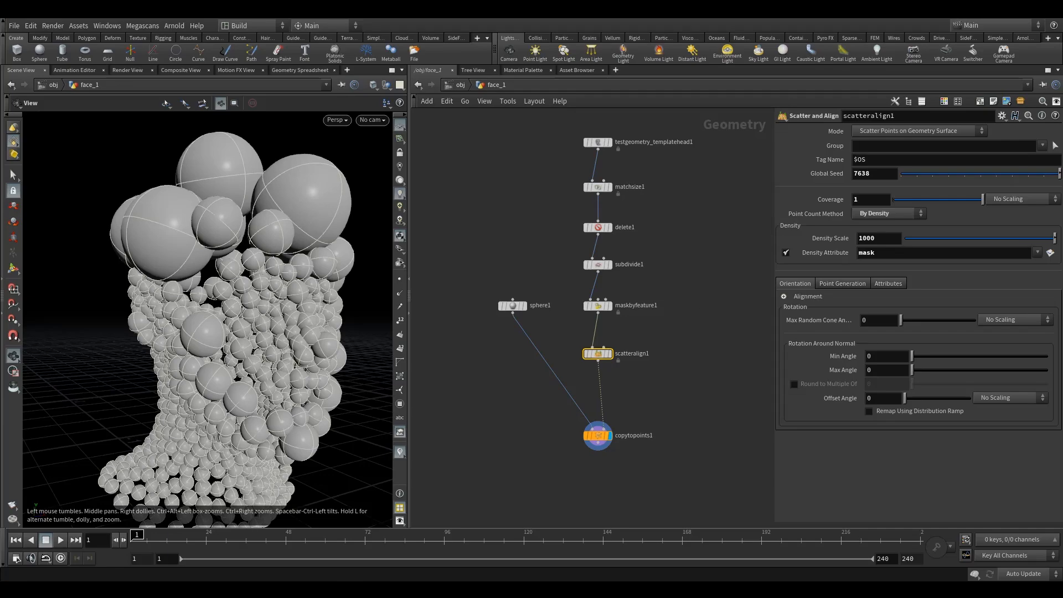
left_click_drag(859, 240, 863, 242)
type("00")
key("Return")
Examine how the spheres vary in size and packing over the nose, mouth, neck and scalp
left_click_drag(273, 302, 249, 343)
right_click_drag(300, 314, 371, 270)
left_click_drag(282, 242, 284, 270)
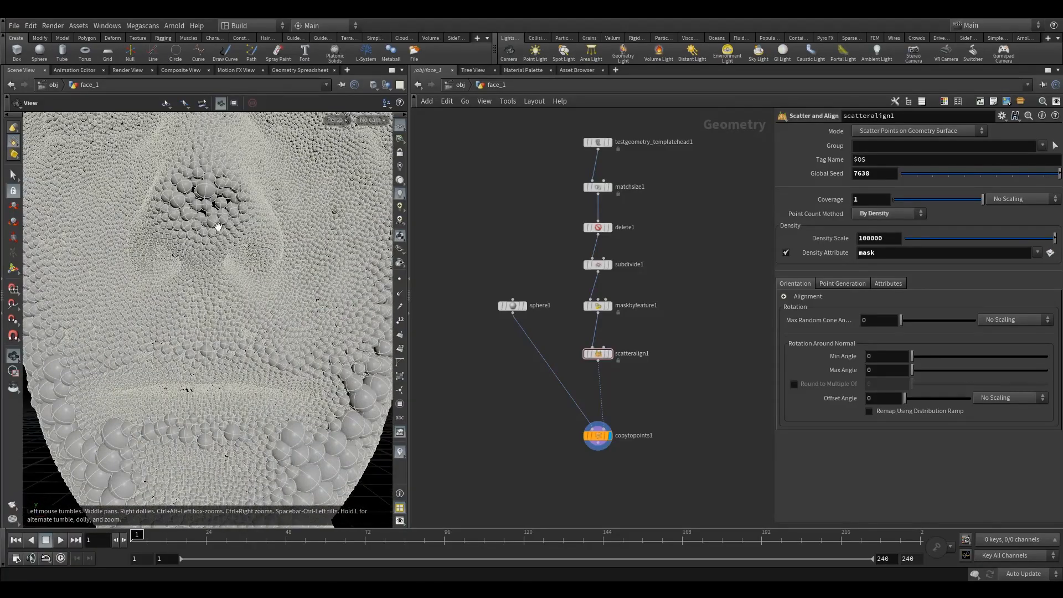
right_click_drag(207, 237, 231, 254)
left_click_drag(224, 229, 281, 263)
middle_click_drag(239, 214, 311, 302)
left_click_drag(311, 302, 214, 330)
right_click_drag(214, 330, 231, 235)
left_click_drag(231, 235, 255, 241)
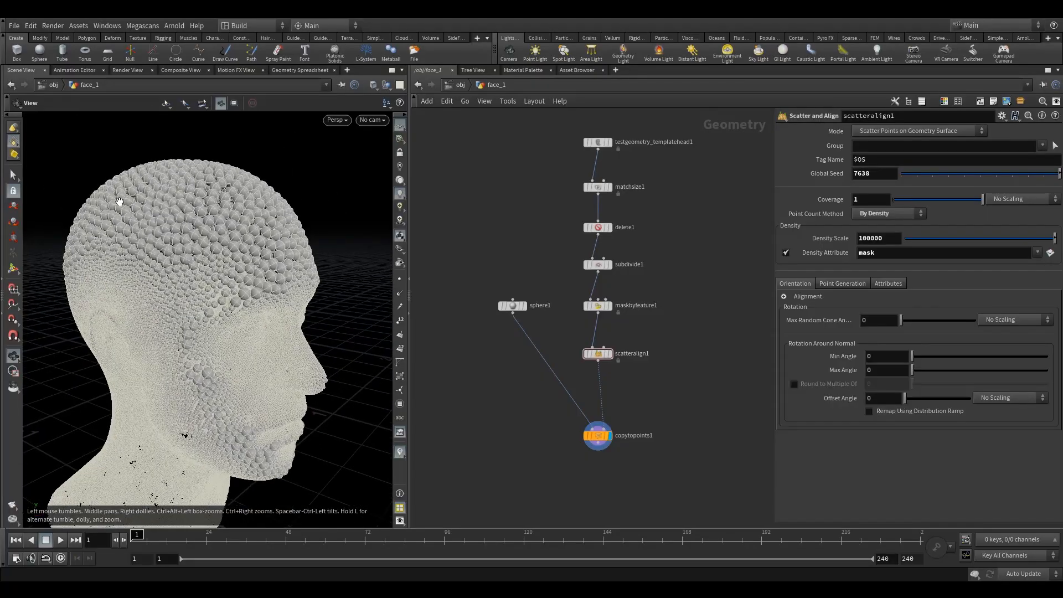
left_click_drag(192, 221, 261, 354)
right_click_drag(261, 354, 382, 349)
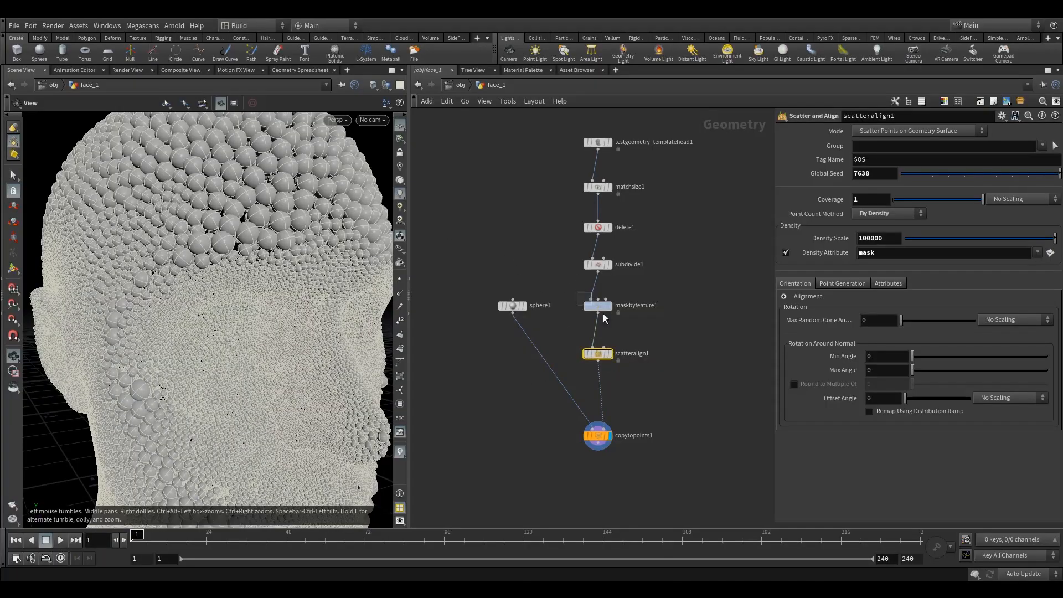
Review the ambient occlusion and remap settings of maskbyfeature1 alongside the whole sphere-covered head
left_click(588, 305)
scroll(888, 205, "up", 1)
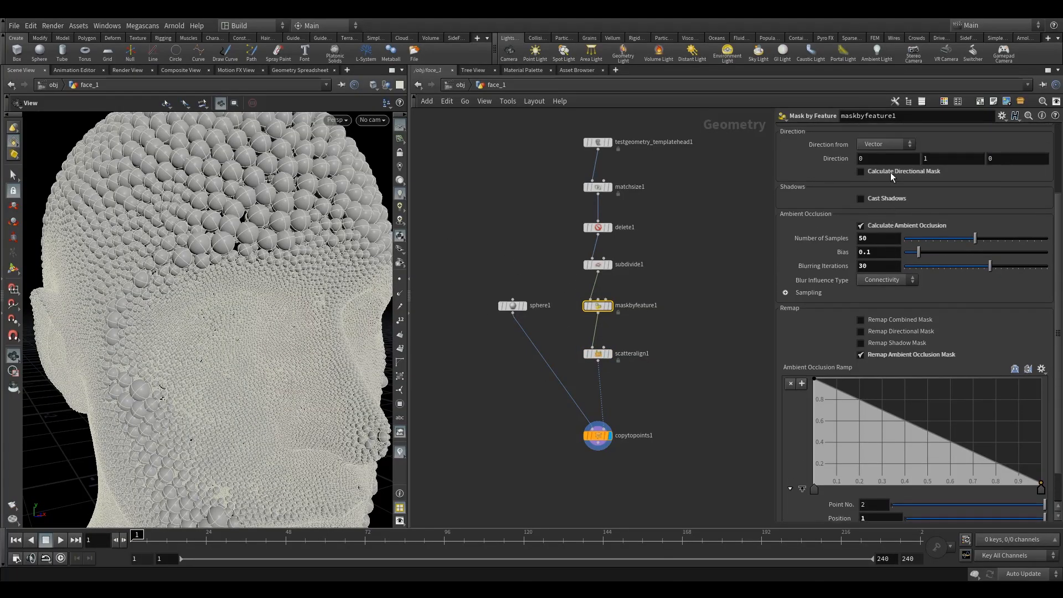
scroll(216, 310, "down", 5)
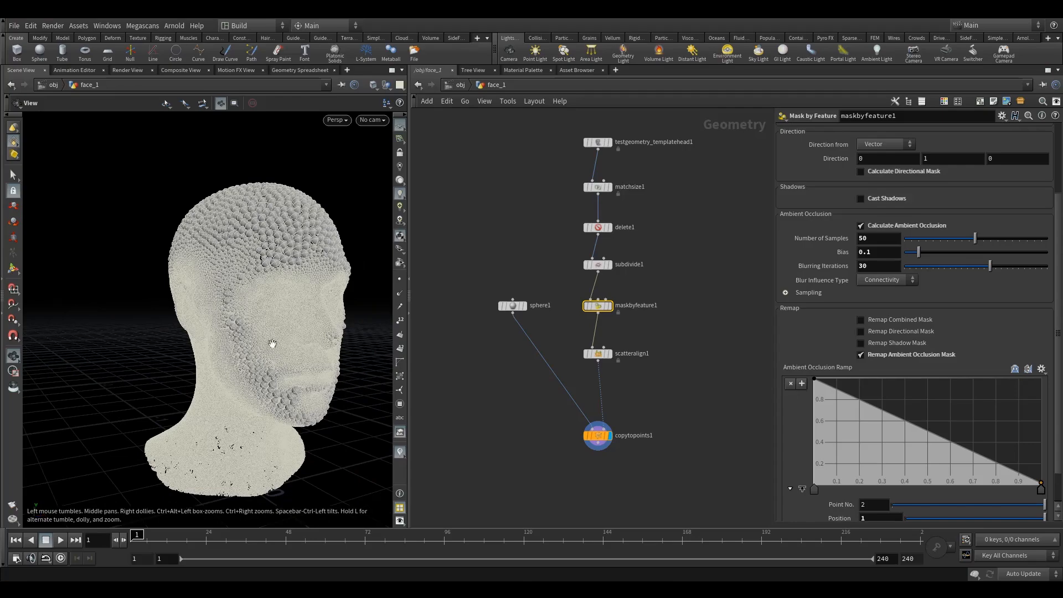
middle_click_drag(696, 399, 702, 356)
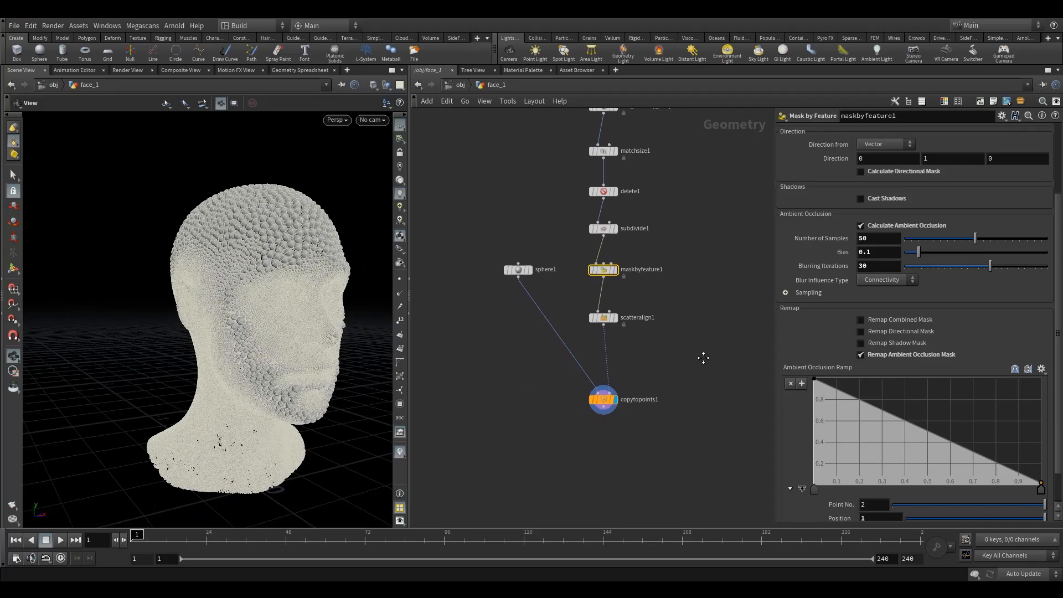
Delete the sphere1 node feeding copytopoints1 and move copytopoints1 slightly lower in the network
left_click(604, 399)
left_click_drag(473, 238, 536, 300)
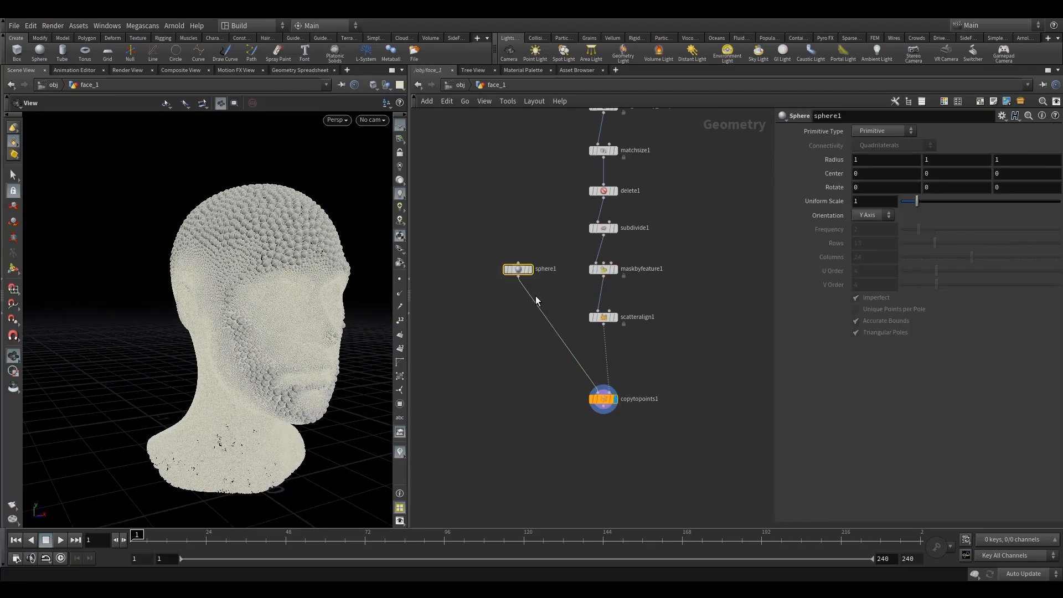
key("Delete")
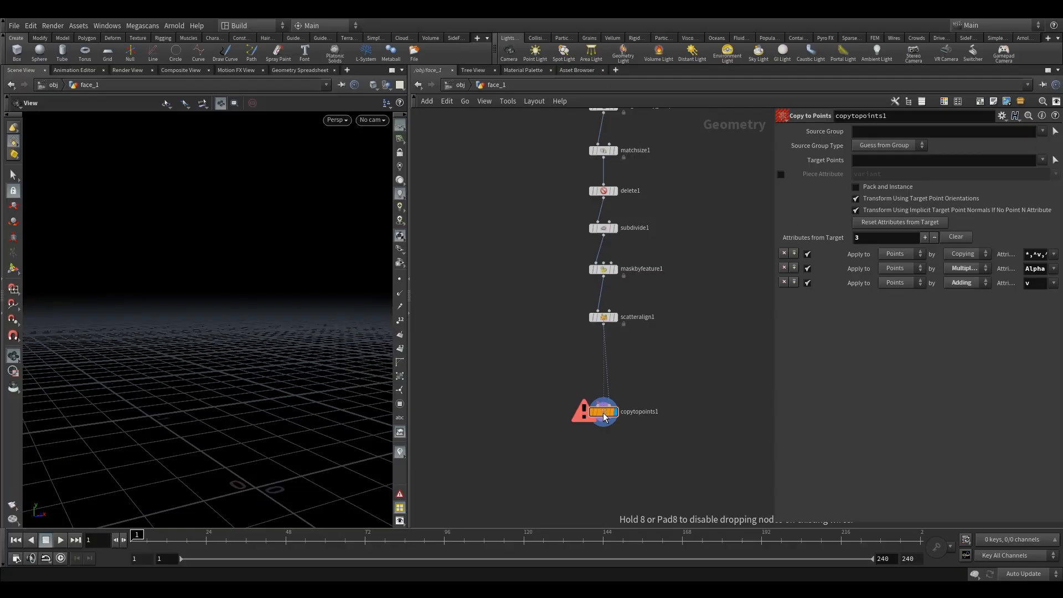
middle_click_drag(646, 362, 687, 353)
scroll(649, 346, "down", 5)
middle_click_drag(517, 341, 592, 263)
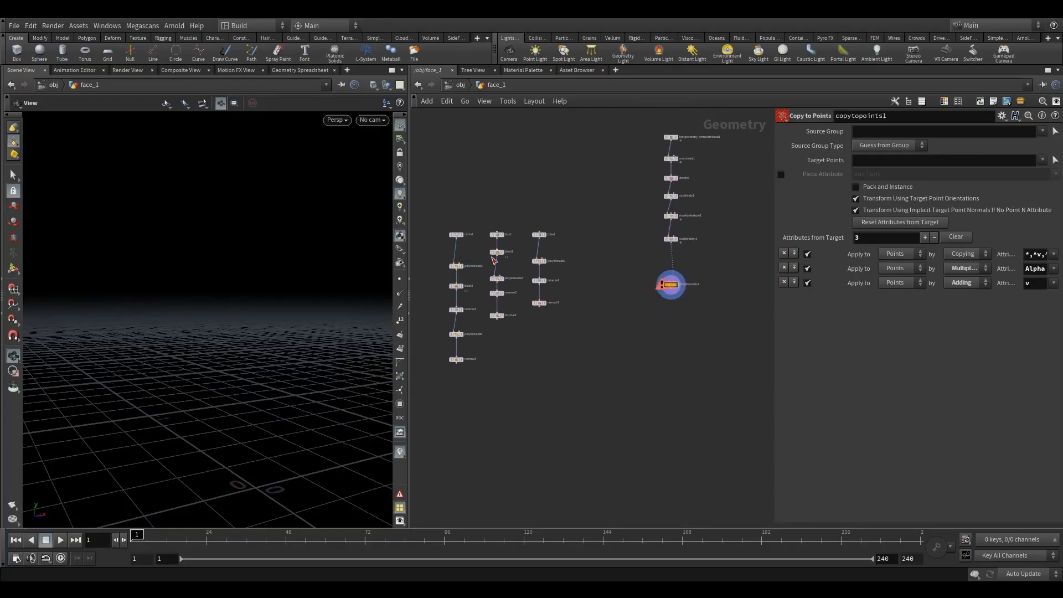